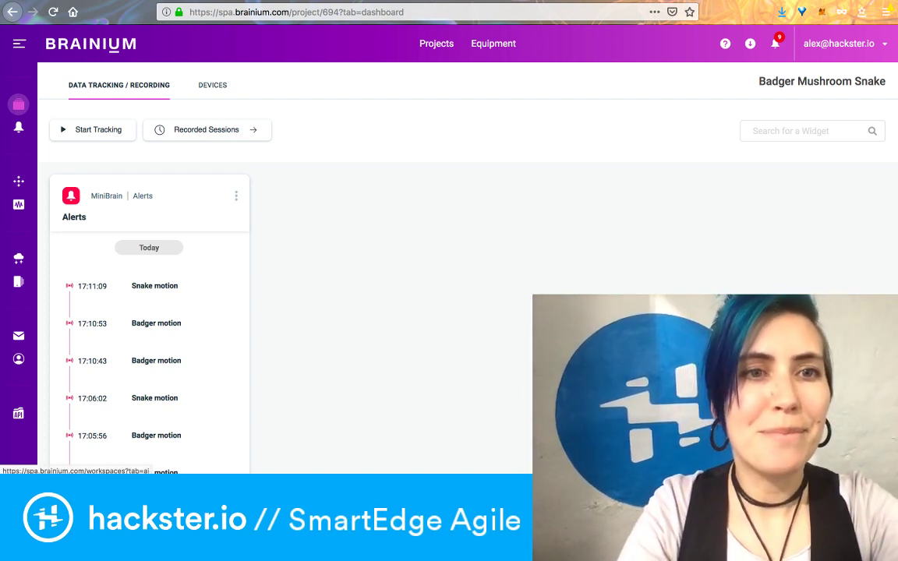
Review the training records of the Snake, Mushroom and Badger motions in AI Studio's Badger motion recognition workspace
click(212, 85)
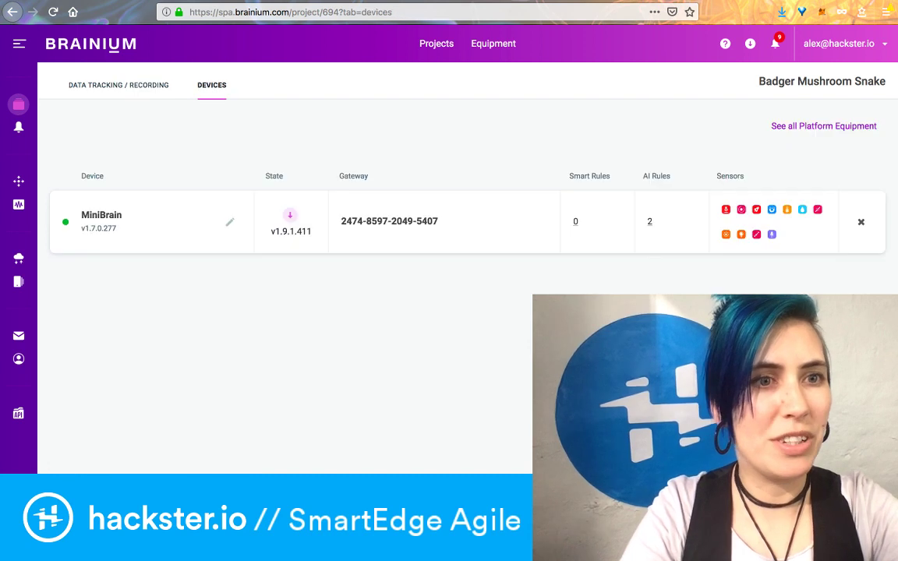
click(18, 181)
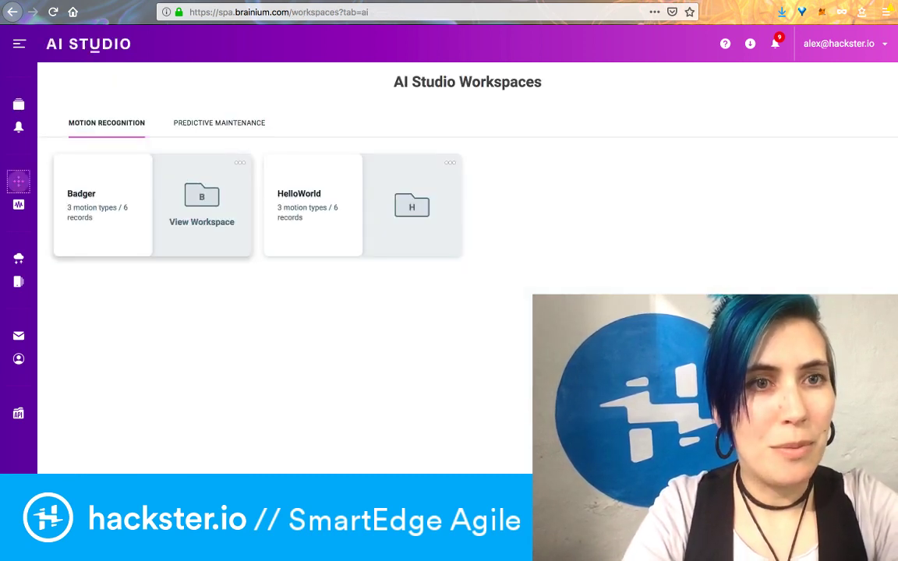
click(201, 212)
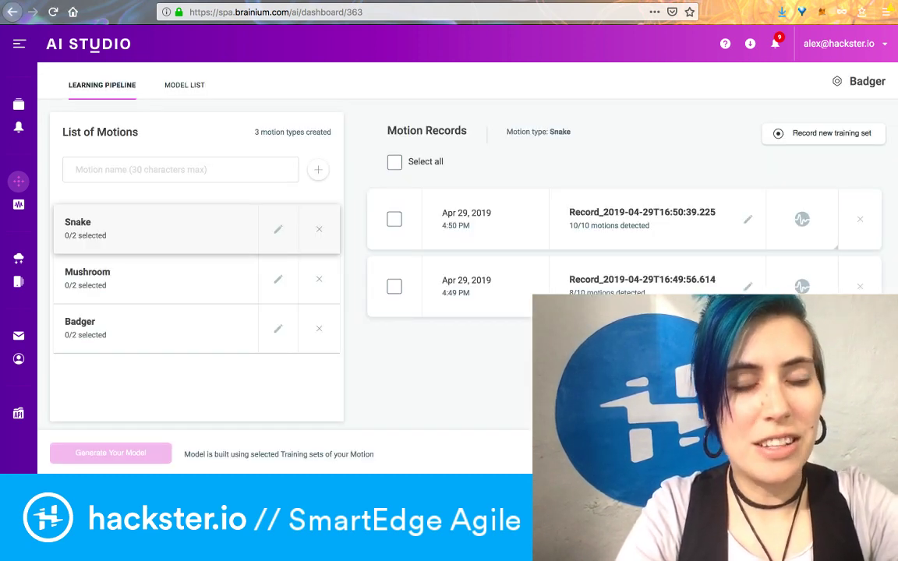
click(156, 278)
click(156, 328)
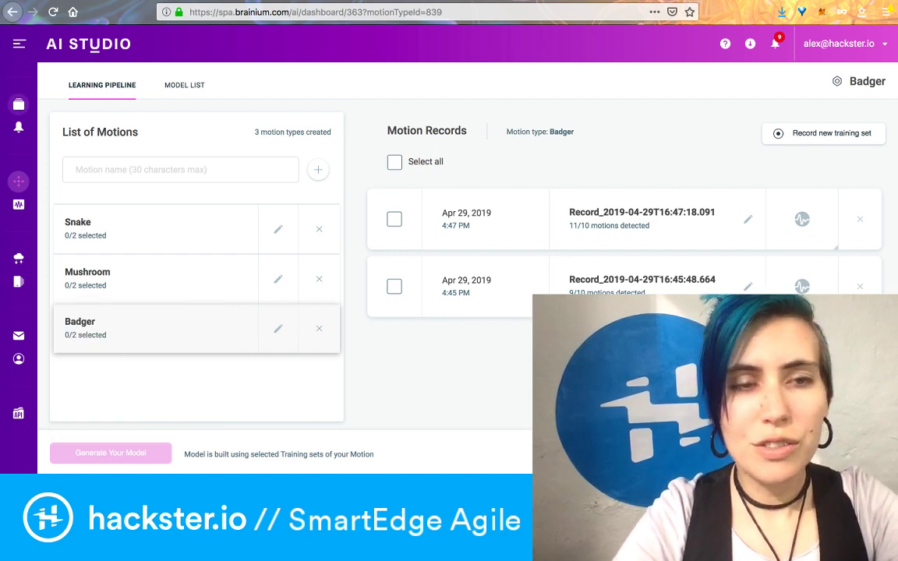
Inspect the AI rules assigned to the MiniBrain device in the Badger Mushroom Snake project
click(18, 104)
click(152, 183)
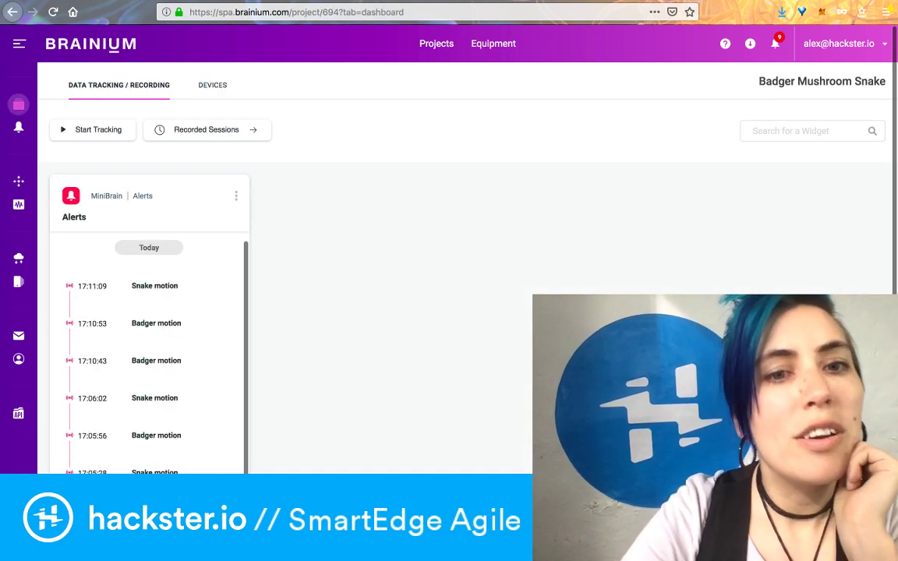
click(212, 85)
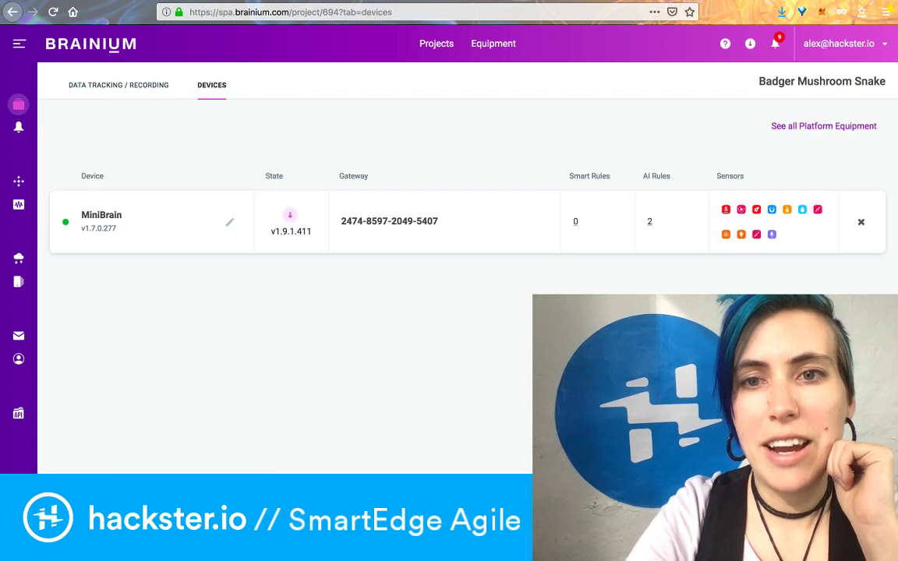
double_click(661, 176)
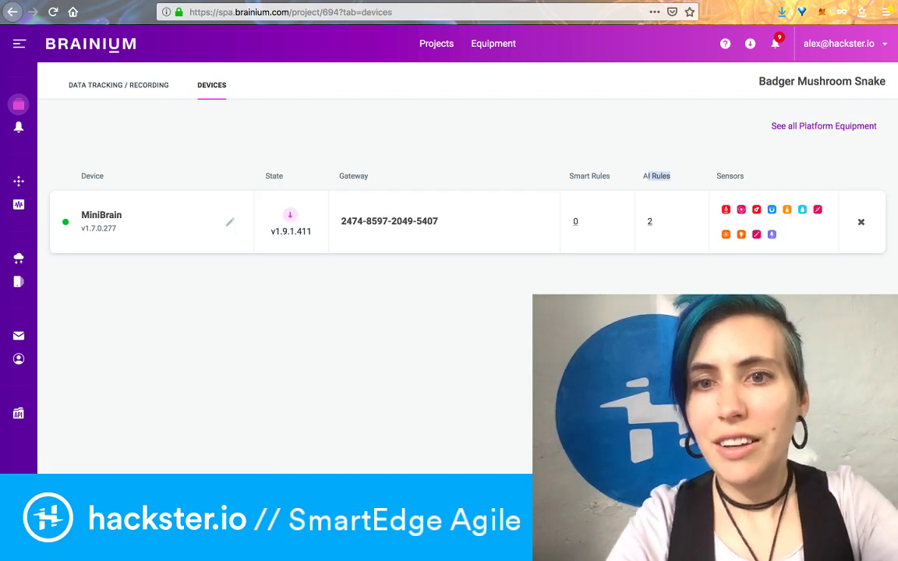
click(649, 222)
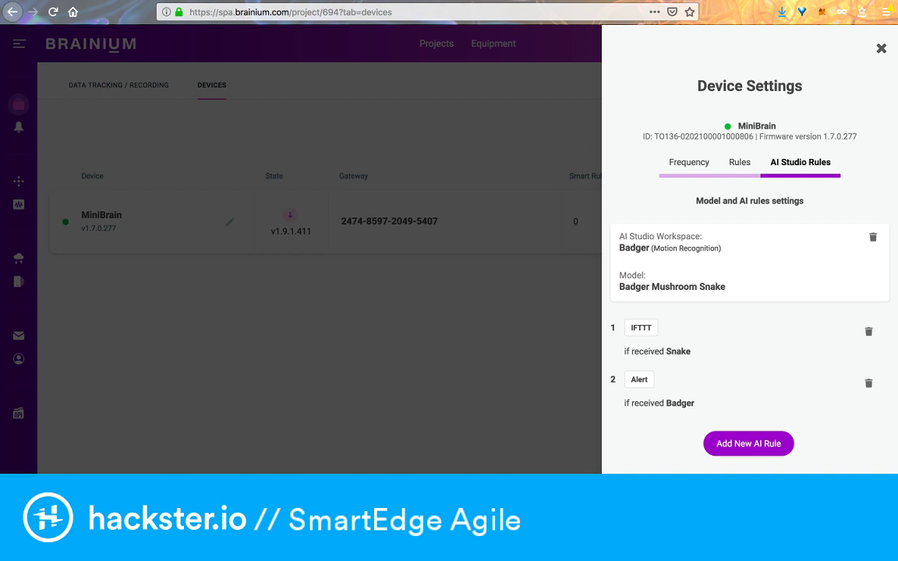
key(Escape)
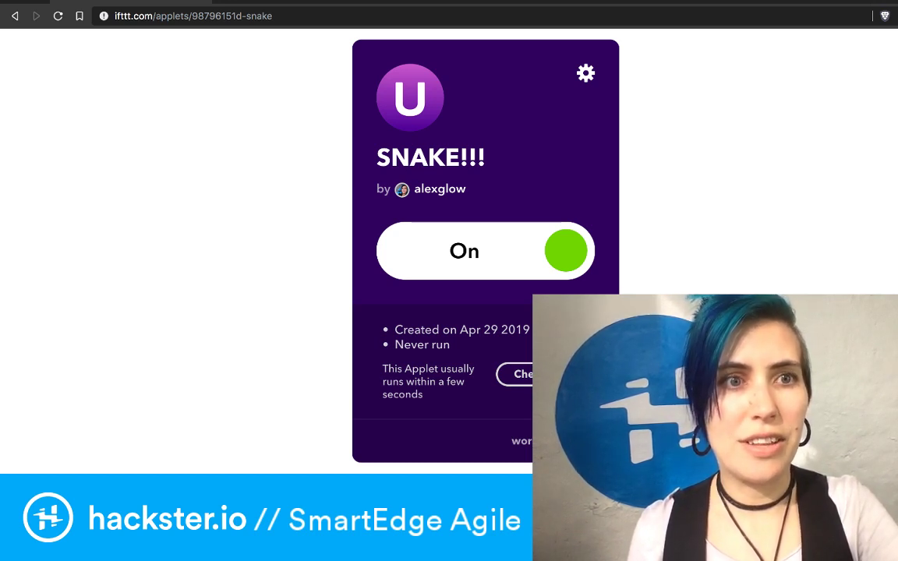
In IFTTT, start a new applet with Brainium's "Any new alert from motion recognition rule" as its trigger
scroll(449, 249, up, 3)
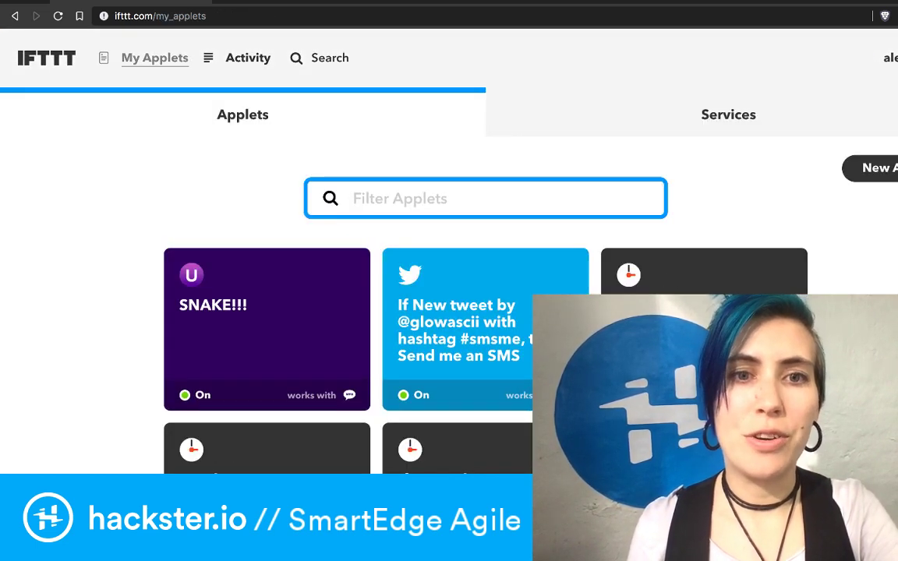
click(879, 168)
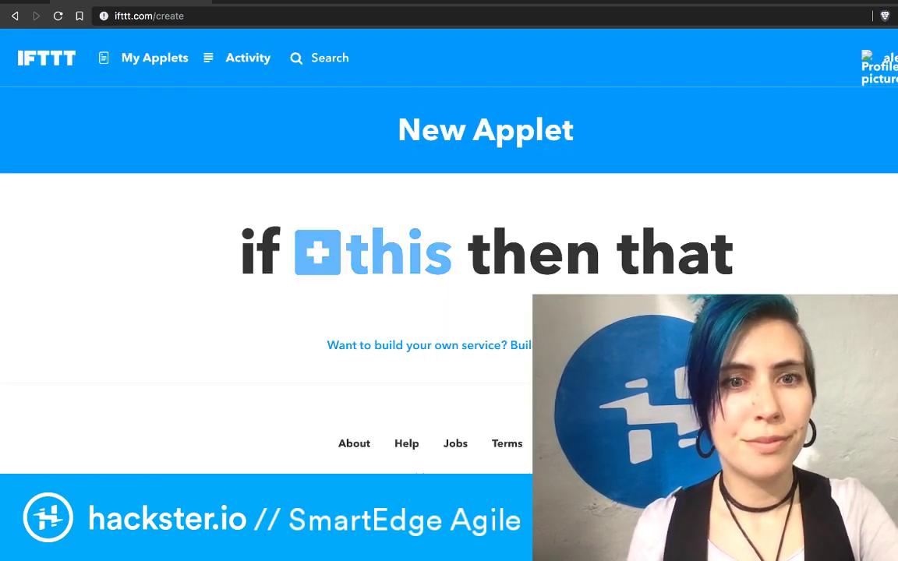
click(373, 252)
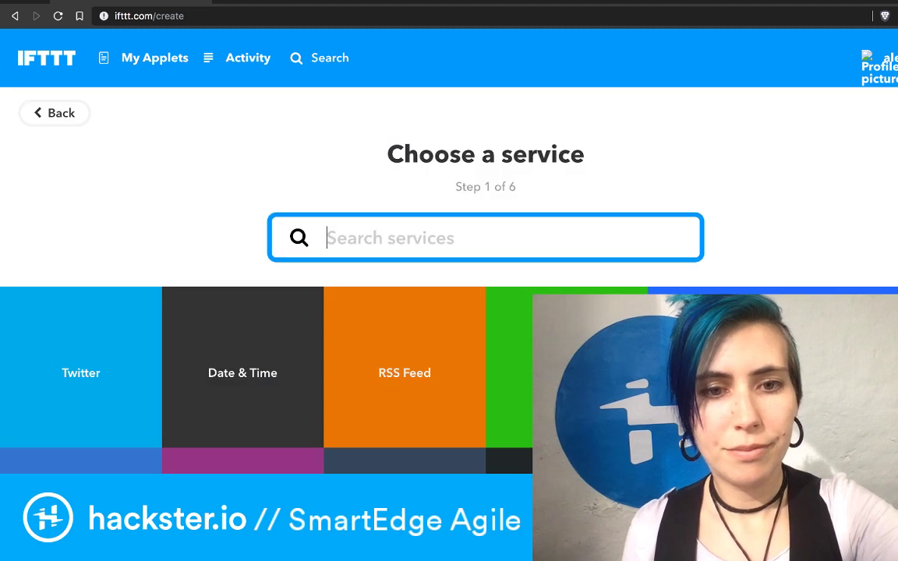
text(brai)
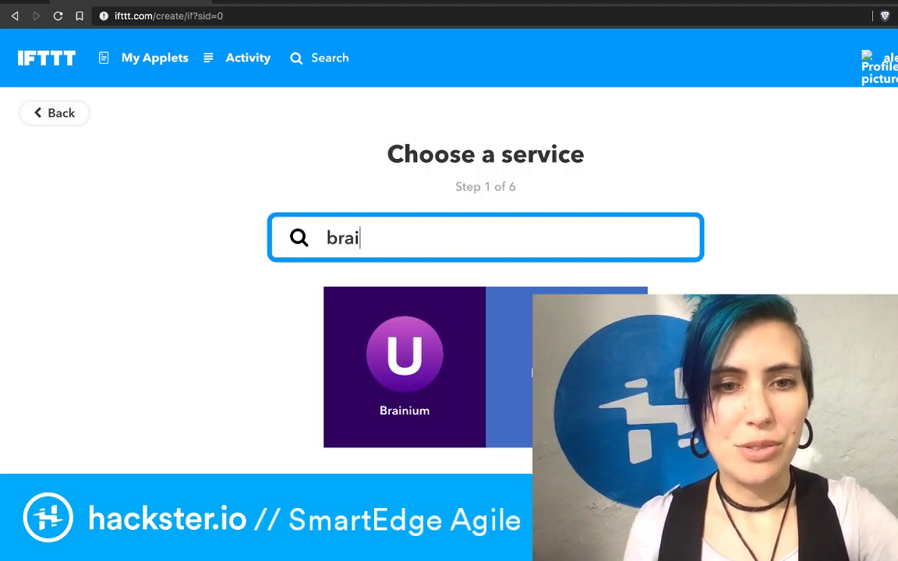
click(404, 366)
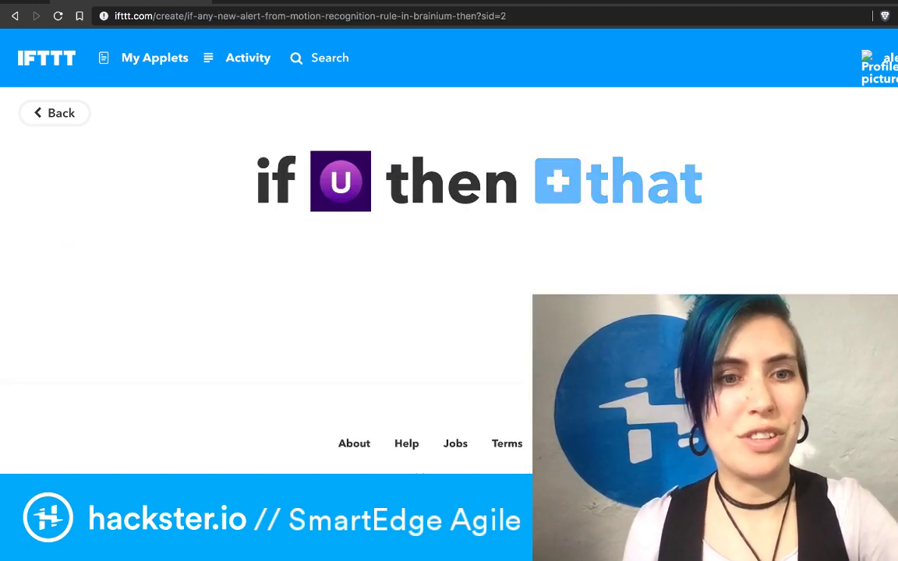
Browse the action services available for the new applet's "that" part
click(618, 180)
scroll(449, 311, down, 5)
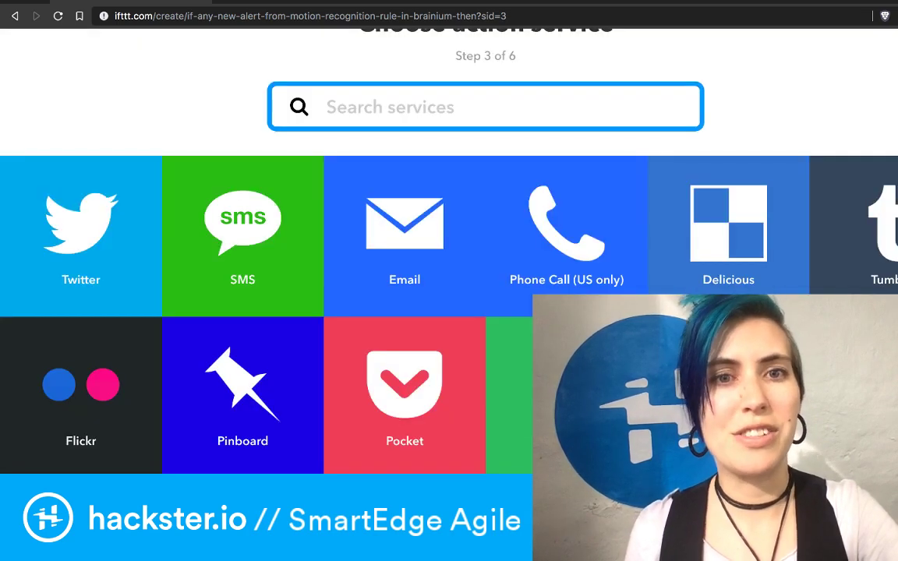
scroll(449, 312, down, 2)
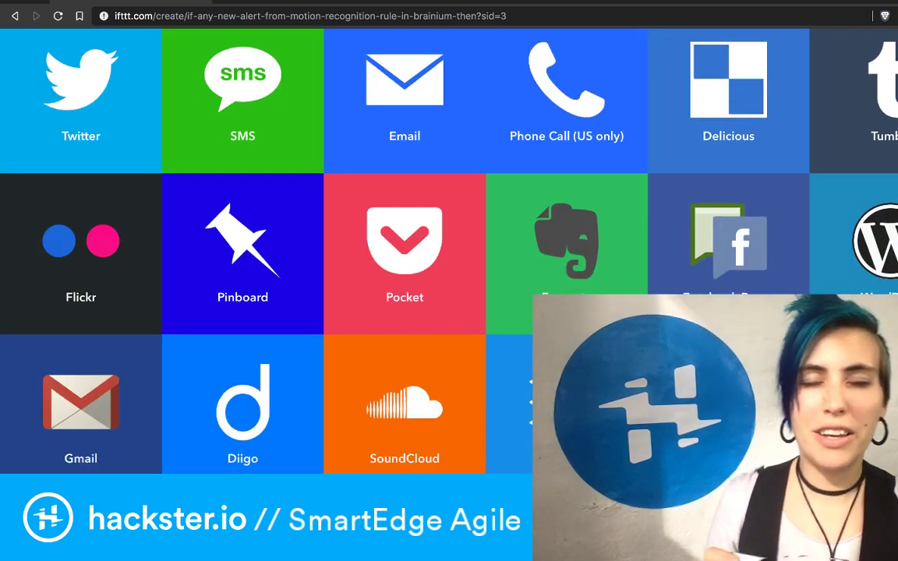
scroll(449, 312, down, 2)
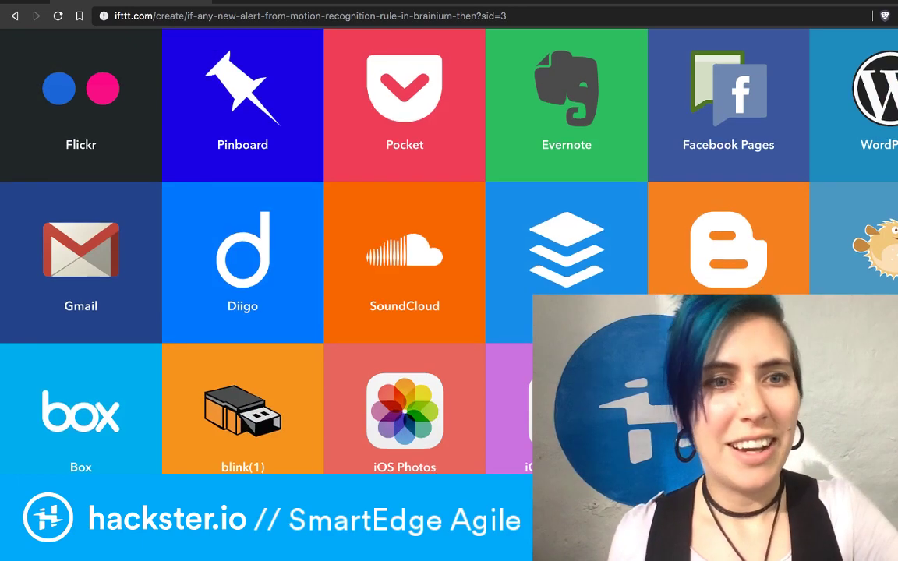
scroll(449, 311, down, 1)
scroll(449, 311, up, 2)
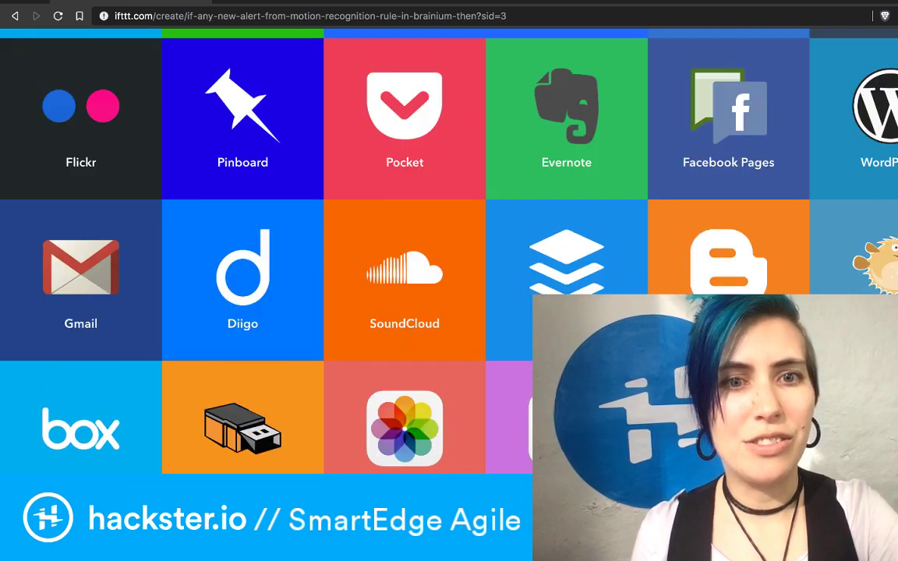
scroll(448, 312, up, 1)
scroll(449, 312, down, 4)
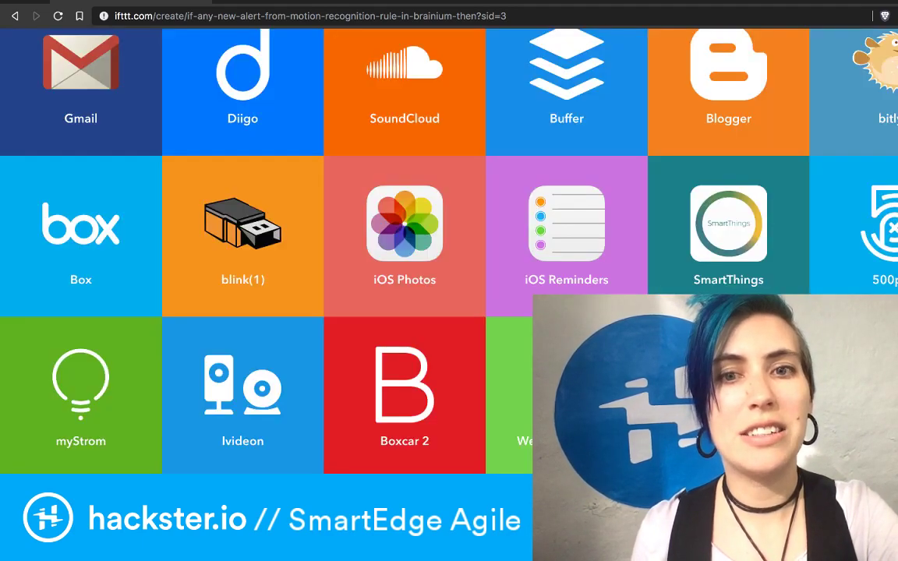
scroll(449, 312, down, 2)
scroll(448, 311, down, 10)
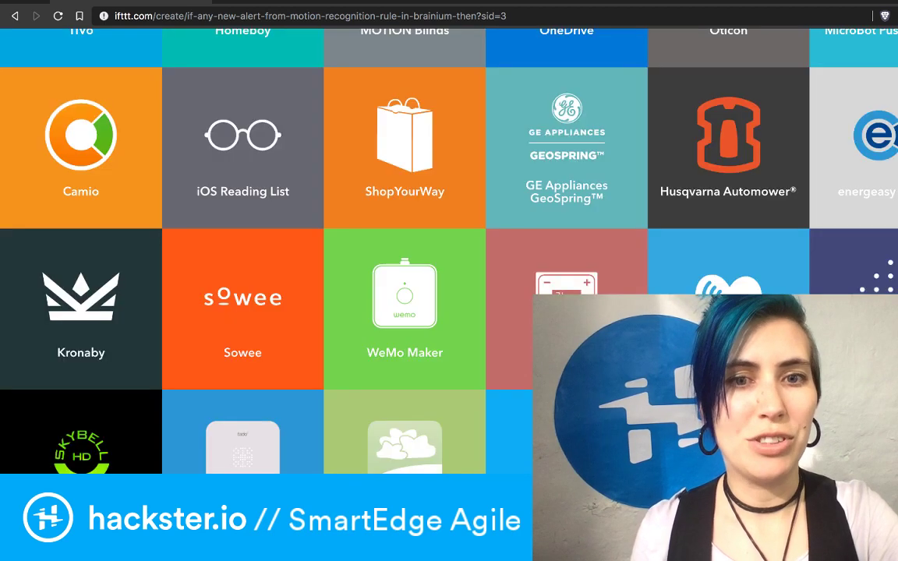
scroll(449, 312, down, 5)
scroll(449, 312, down, 20)
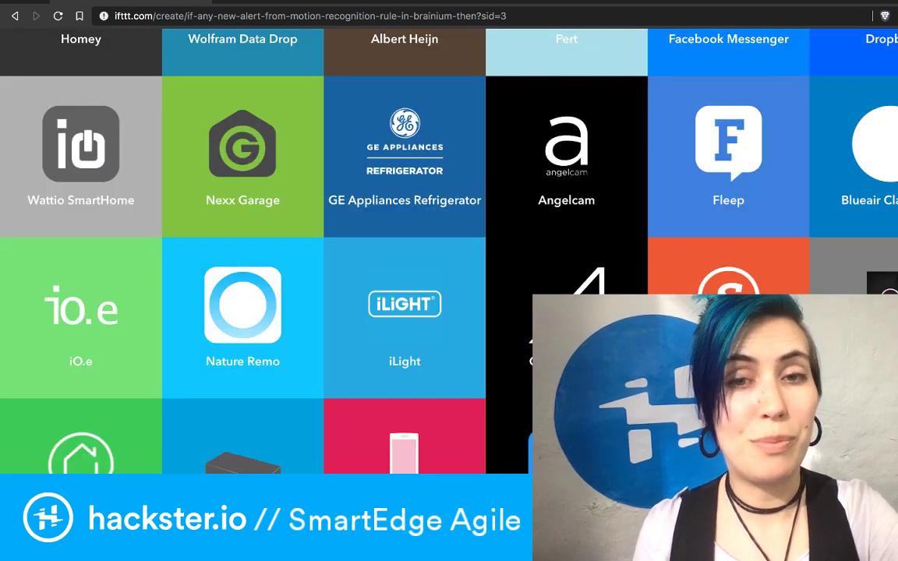
scroll(449, 311, down, 20)
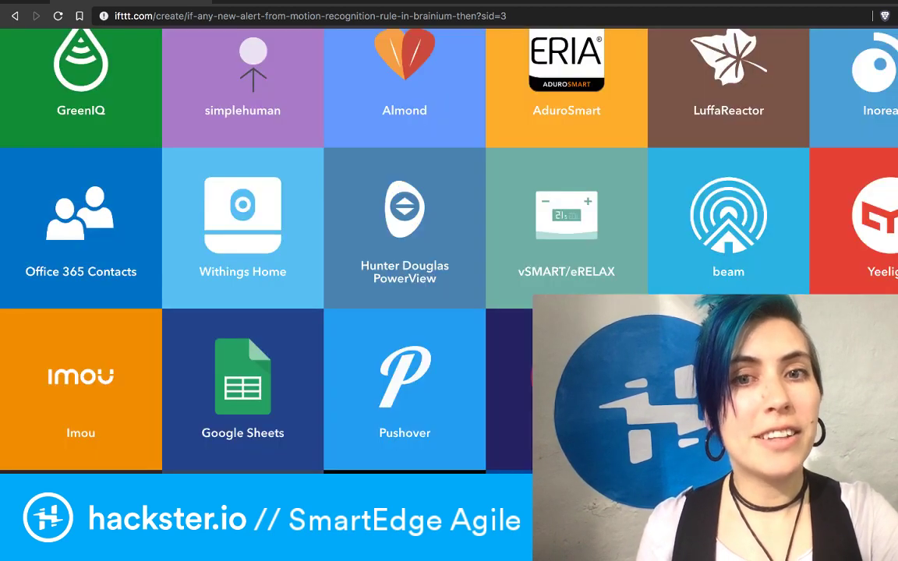
scroll(449, 312, down, 20)
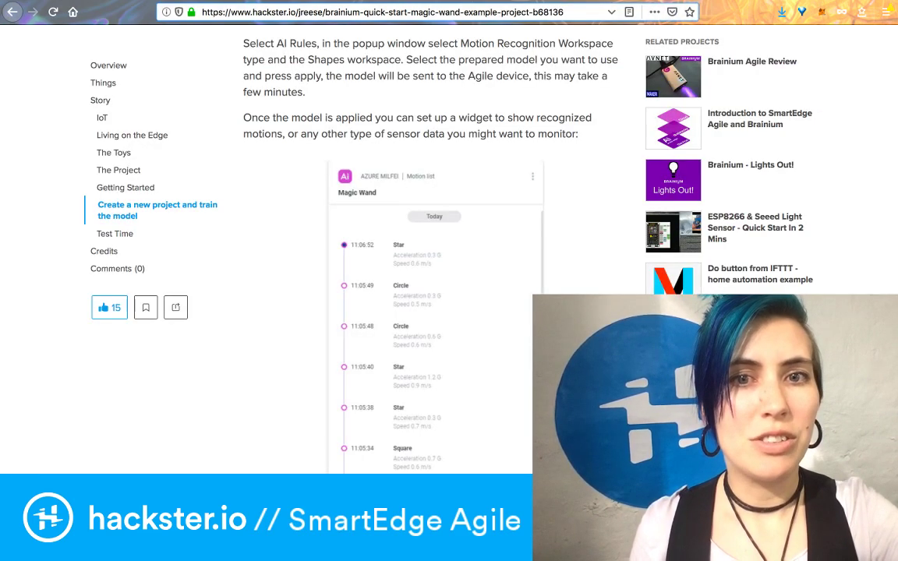
On Hackster, examine the Brainium Quick Start - Magic Wand project's overview and parts list, highlighting the Kasa Smart Wifi Plug Mini
scroll(434, 257, up, 20)
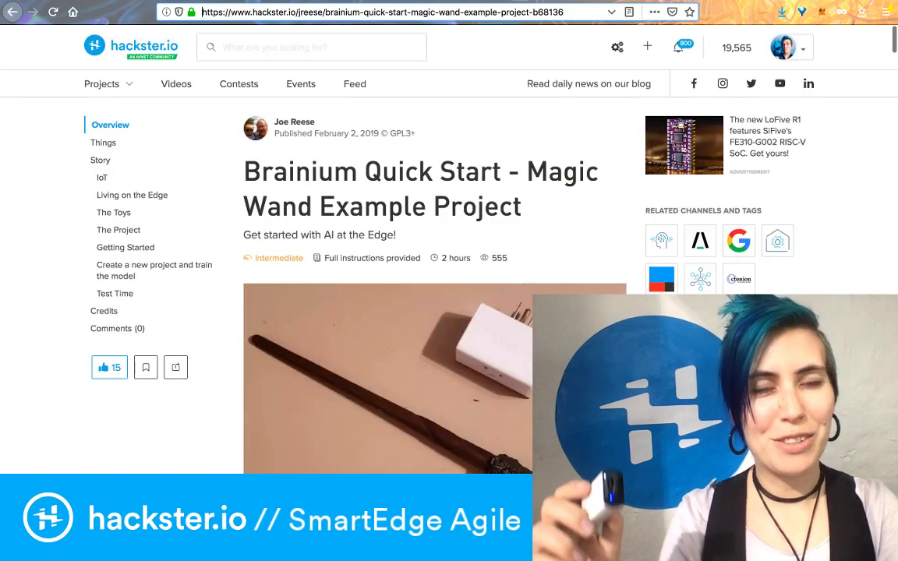
scroll(434, 257, down, 2)
scroll(435, 257, down, 1)
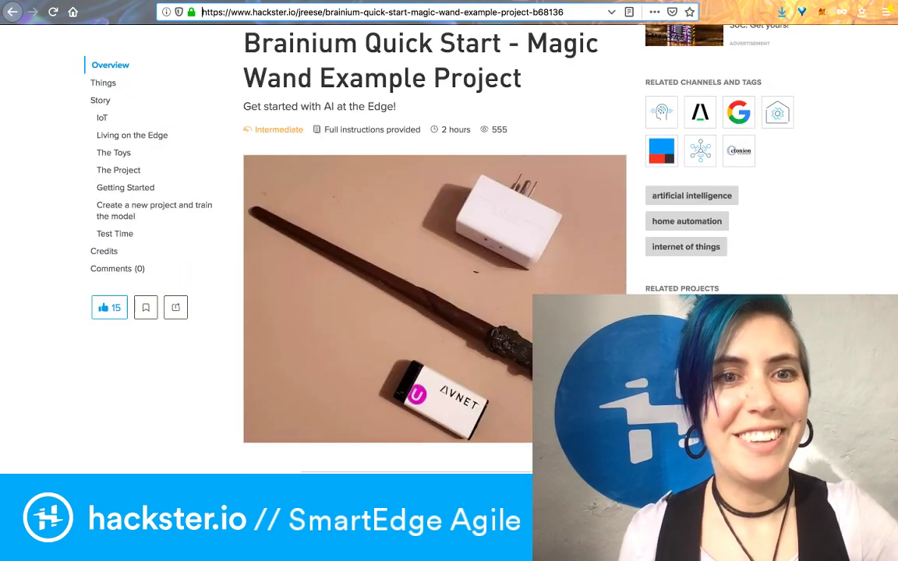
scroll(433, 234, down, 8)
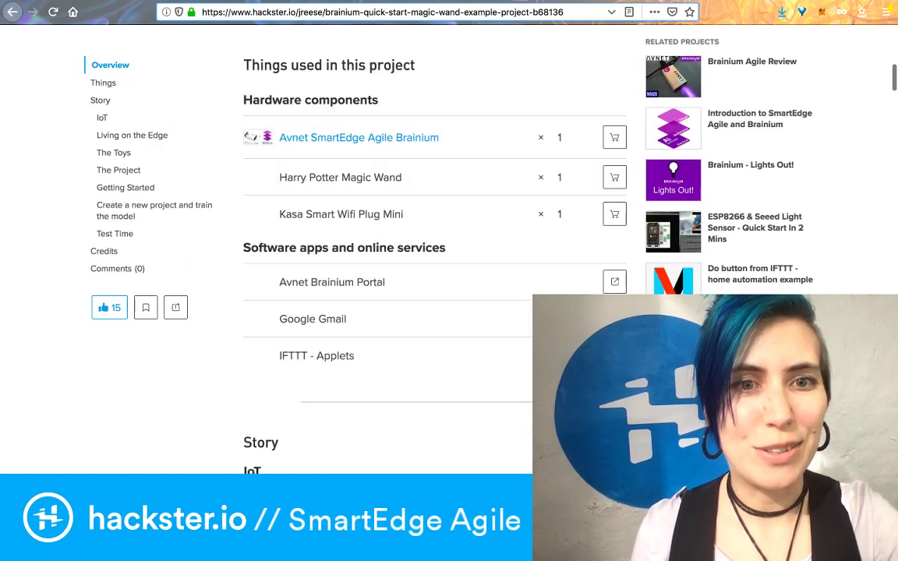
scroll(434, 249, down, 3)
scroll(434, 249, up, 7)
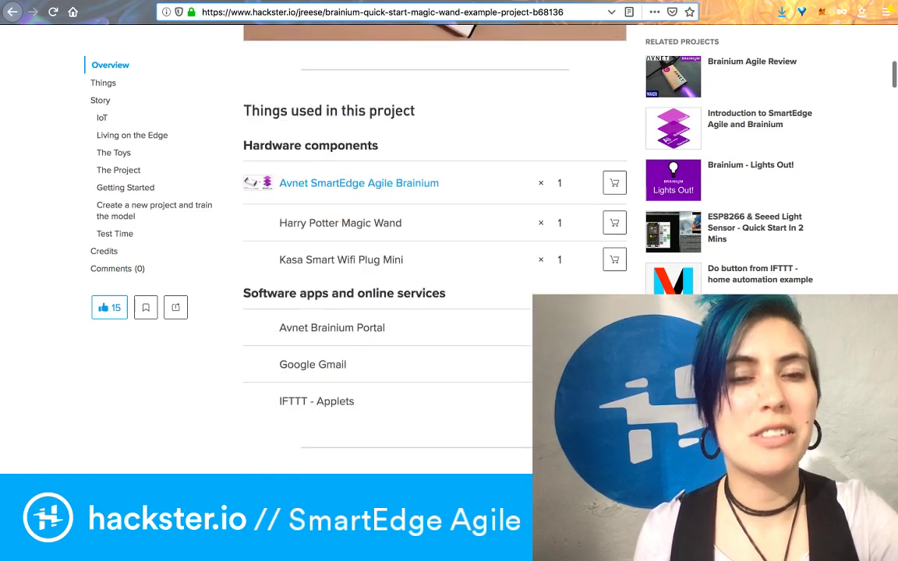
scroll(434, 249, down, 1)
scroll(433, 234, down, 3)
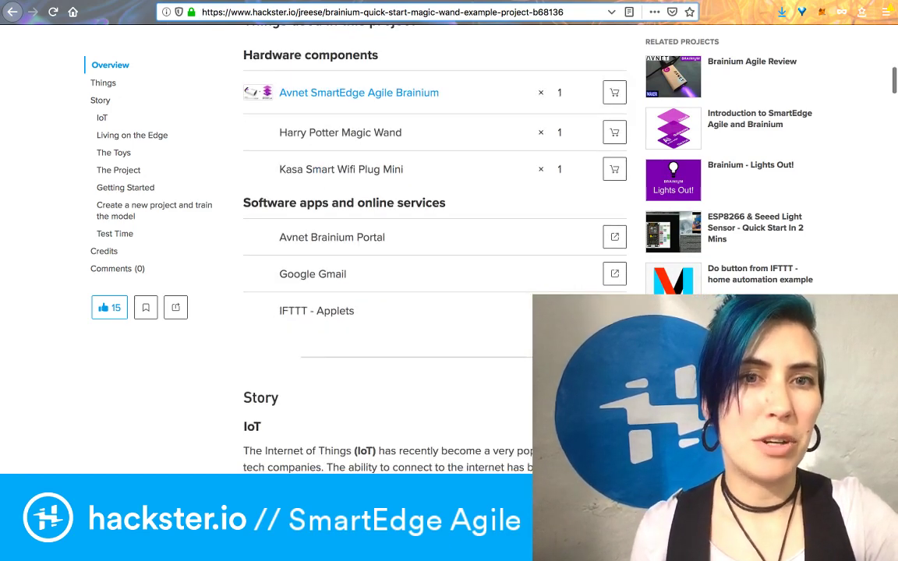
triple_click(369, 169)
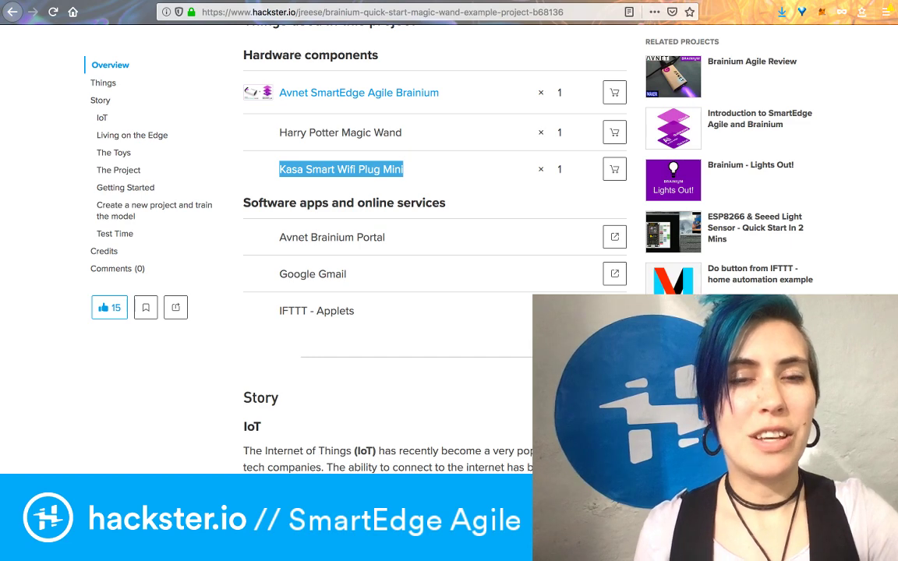
Read through the Magic Wand project's story on model training, detected motions and the Gmail and IFTTT setup
scroll(433, 234, down, 20)
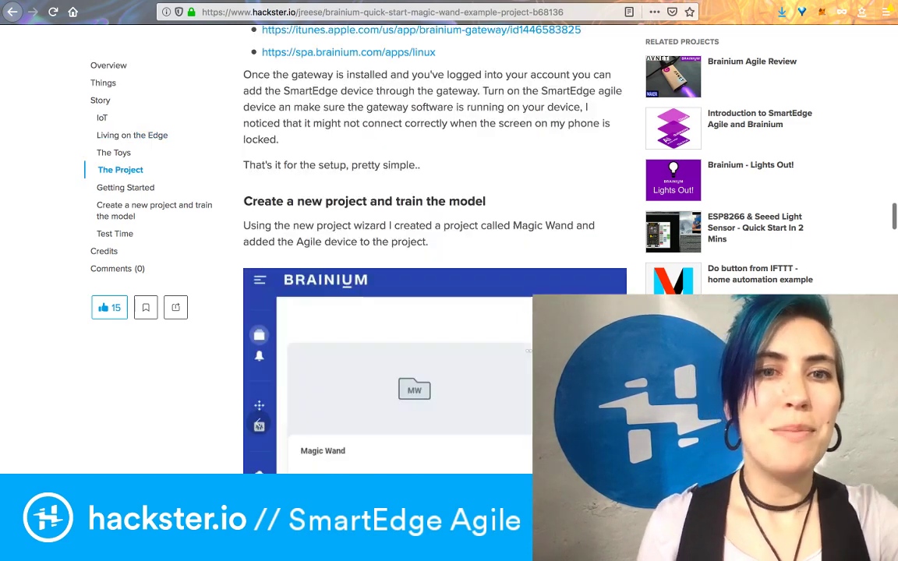
scroll(434, 234, down, 20)
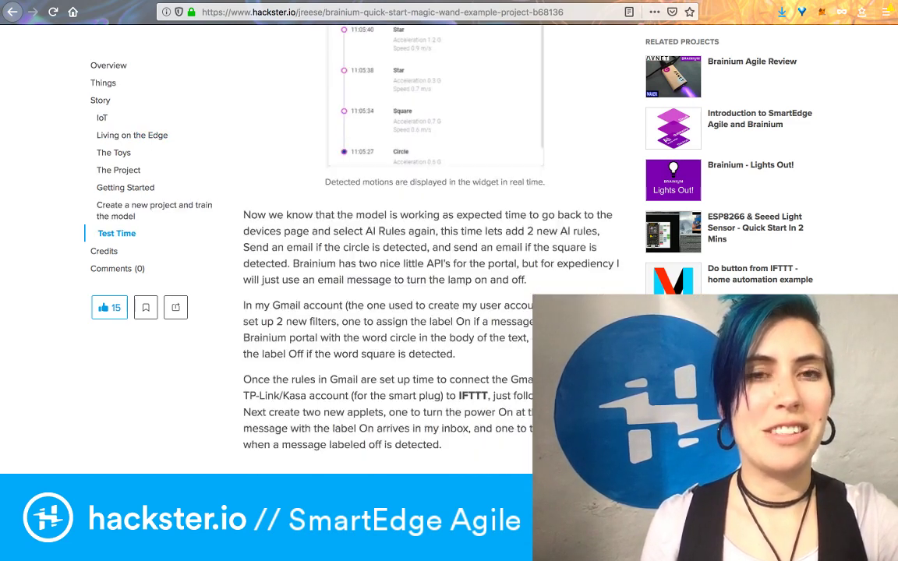
scroll(434, 234, down, 10)
scroll(434, 234, down, 3)
scroll(433, 233, up, 10)
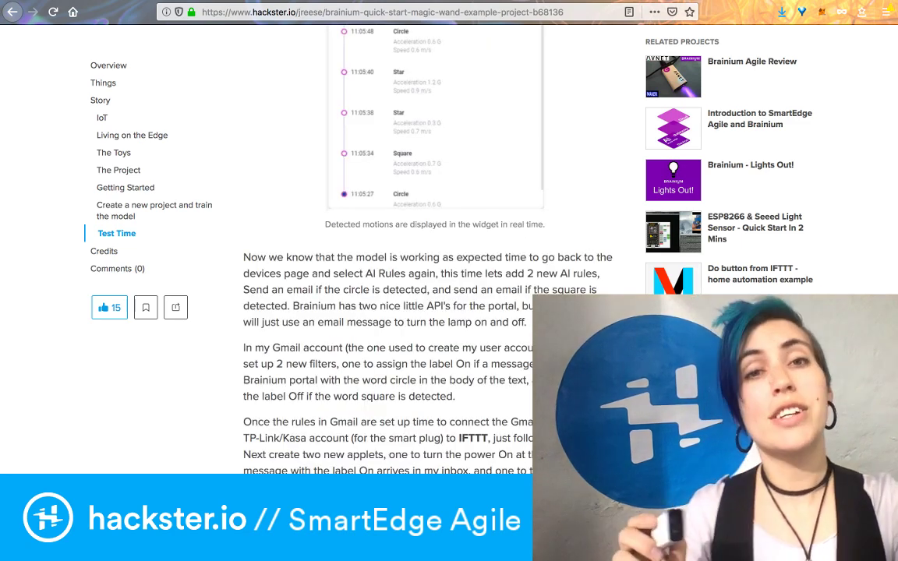
scroll(433, 234, down, 3)
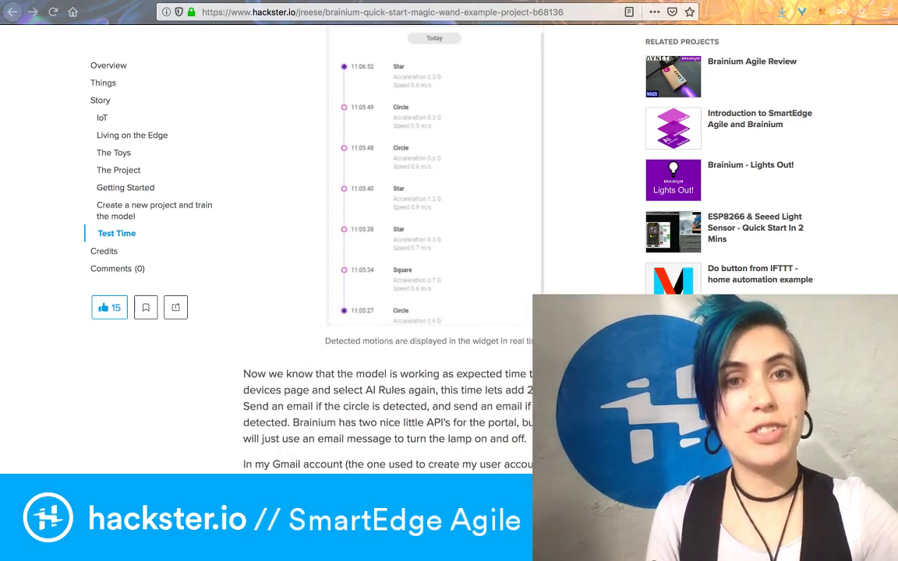